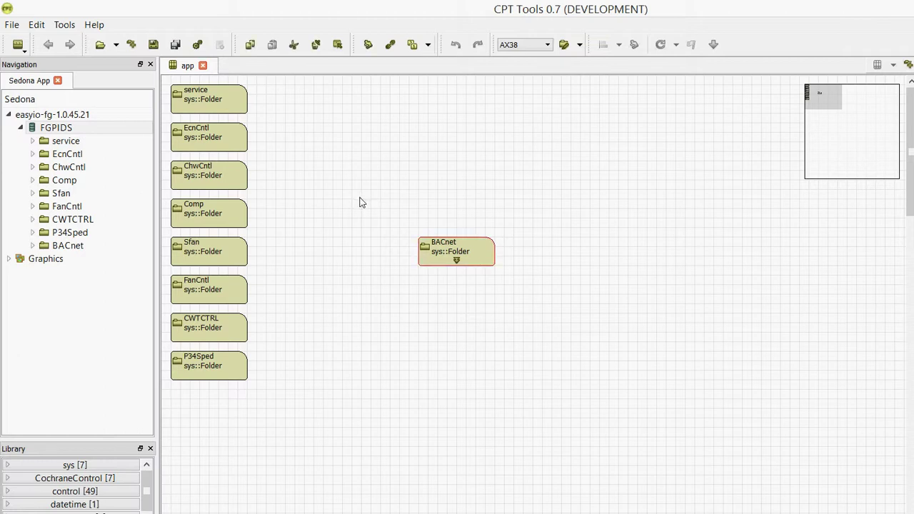
- Open the BACnet folder and go into its BACnetS service component
double_click(450, 250)
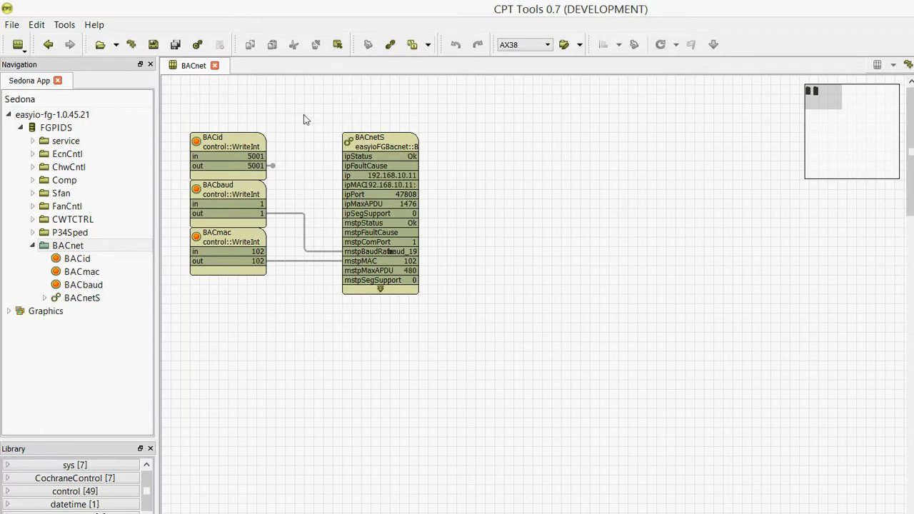
left_click(376, 141)
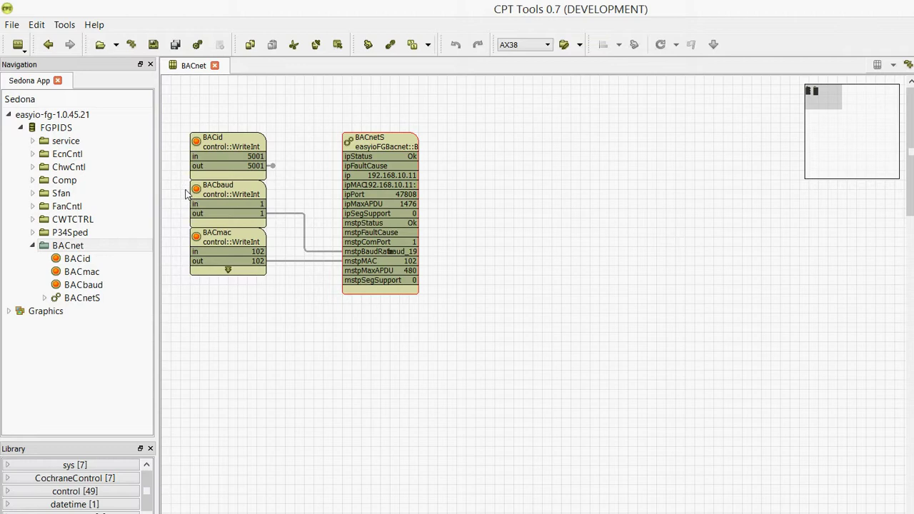
left_click(193, 143)
double_click(364, 142)
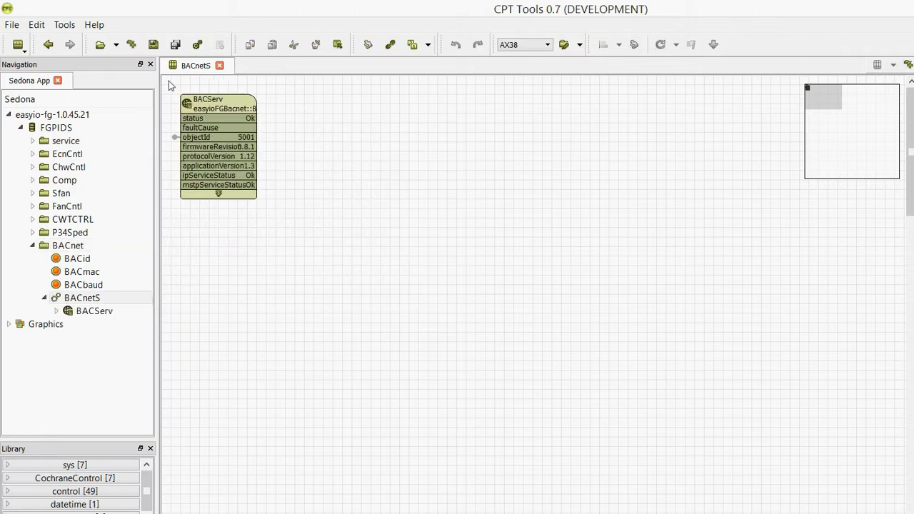
- Add a BACnetClientNETwork object from the easyioFGBacnet library to the BACnetS wire sheet
key("ctrl+a")
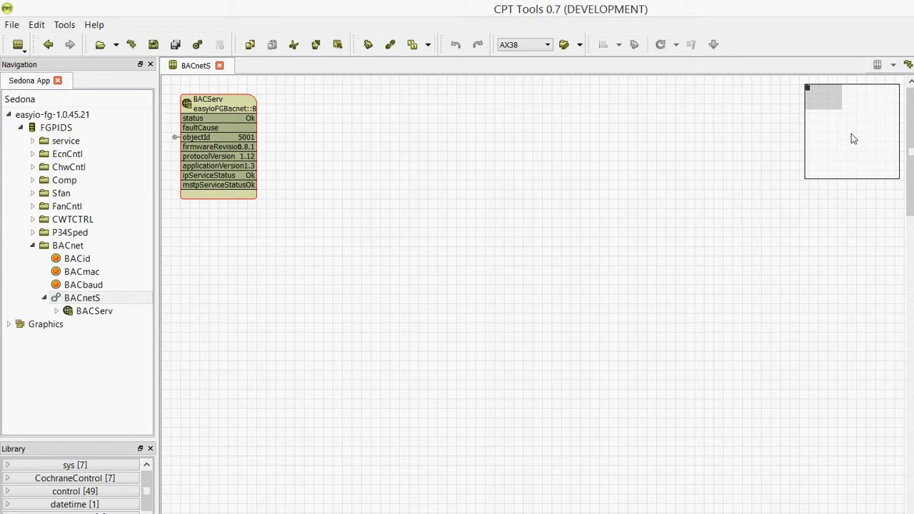
key("Delete")
right_click(269, 122)
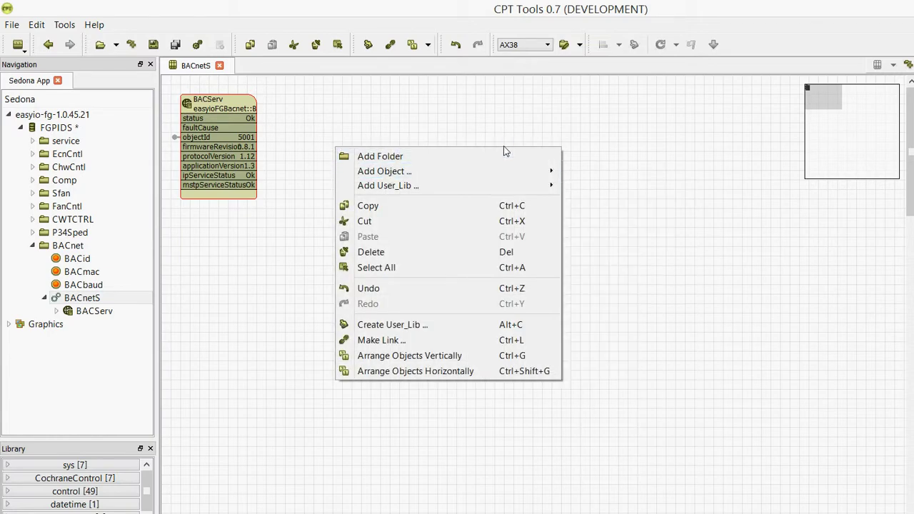
mouse_move(422, 170)
mouse_move(628, 430)
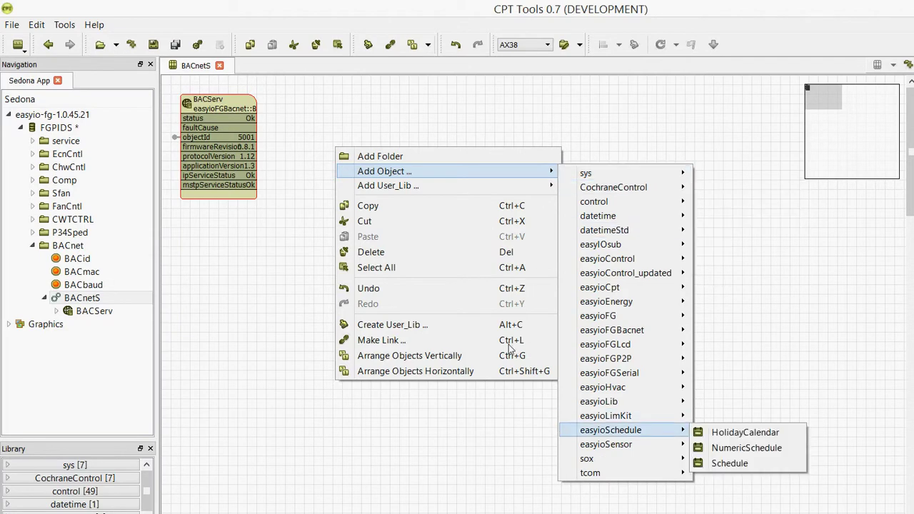
key("Up")
key("Up")
key("Up")
key("Up")
key("Up")
key("Up")
key("Up")
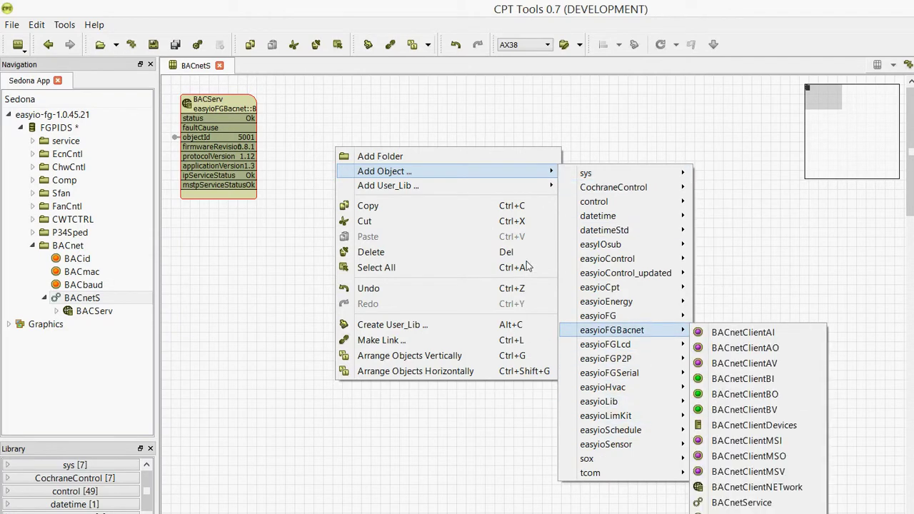
key("Right")
key("Down")
key("Down")
key("Down")
key("Down")
key("Down")
key("Down")
key("Down")
key("Down")
key("Down")
key("Down")
key("Up")
key("Up")
key("Up")
key("Up")
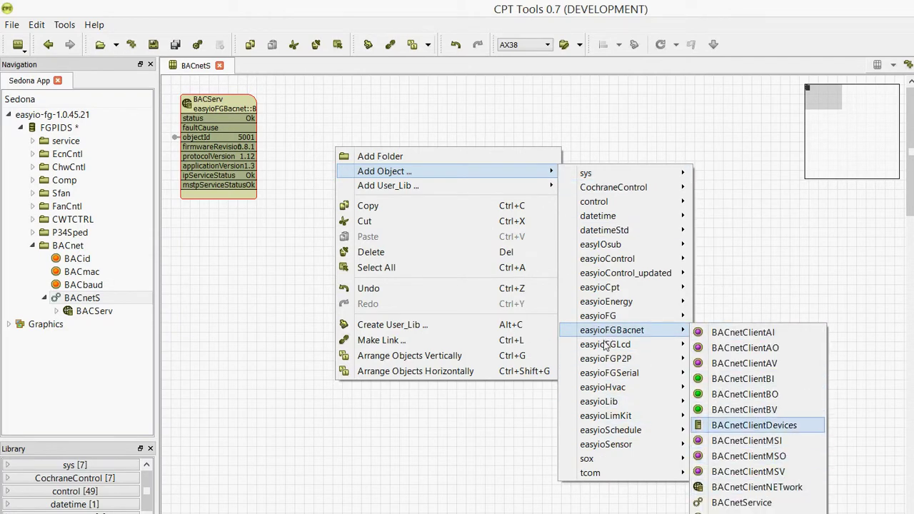
key("Down")
key("Down")
key("Down")
key("Down")
key("Return")
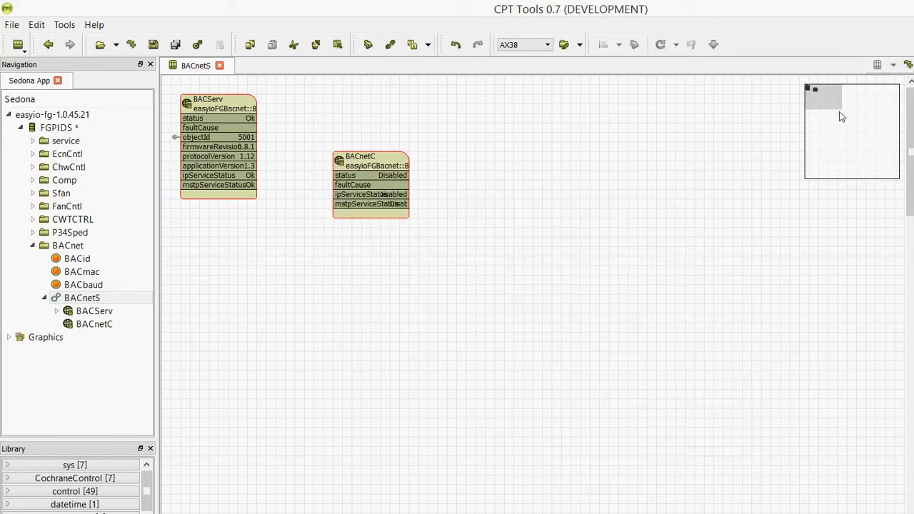
- Discover devices through the BACnetC network with a 10-second maximum wait and subscribe the FC-20 device
left_click(281, 139)
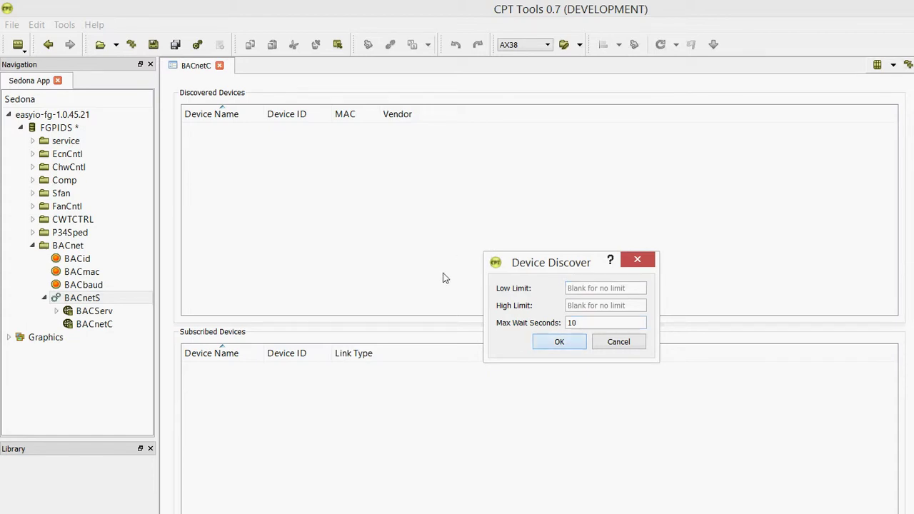
key("Return")
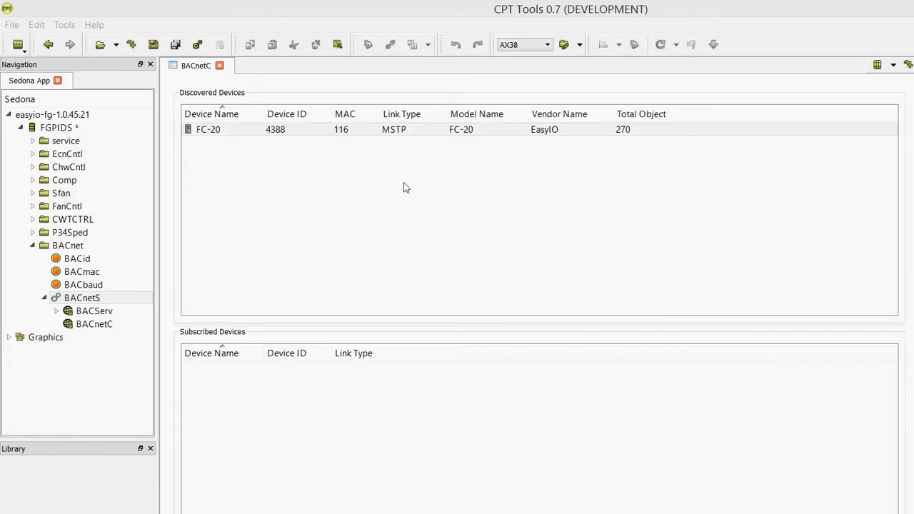
left_click(203, 134)
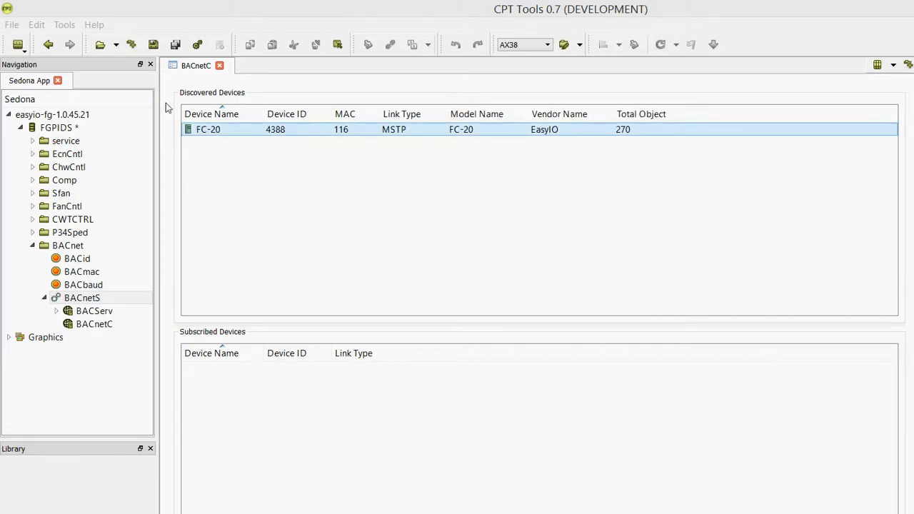
left_click(165, 104)
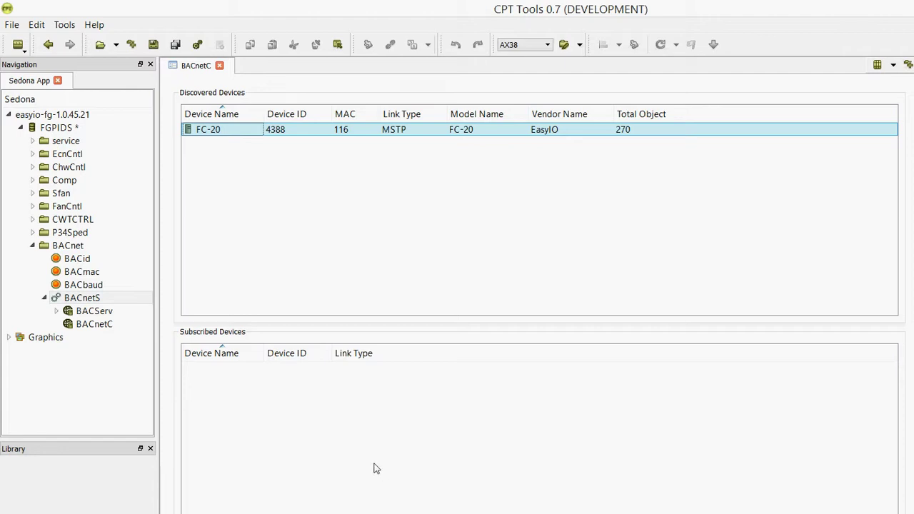
left_click_drag(374, 465, 374, 464)
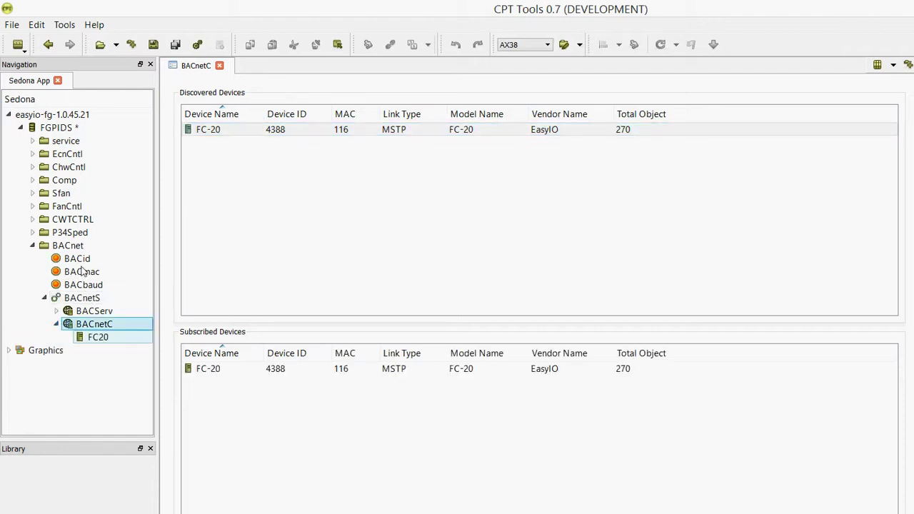
- Show the BACnetC network's wire sheet and delete the FC20 device from it
left_click(892, 65)
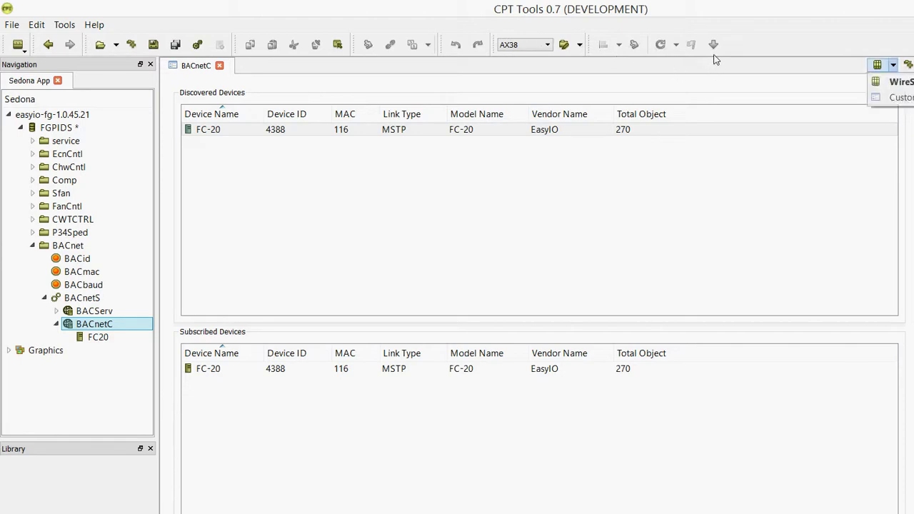
left_click(894, 81)
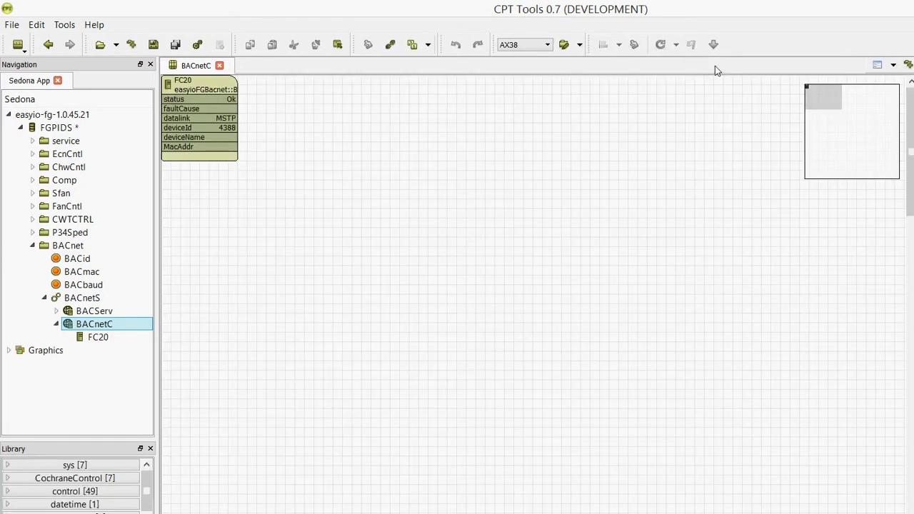
left_click(163, 76)
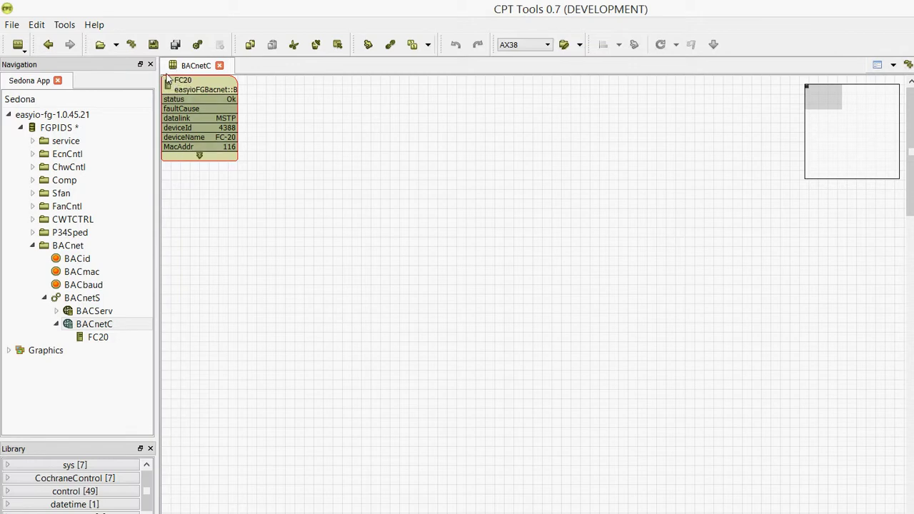
key("Delete")
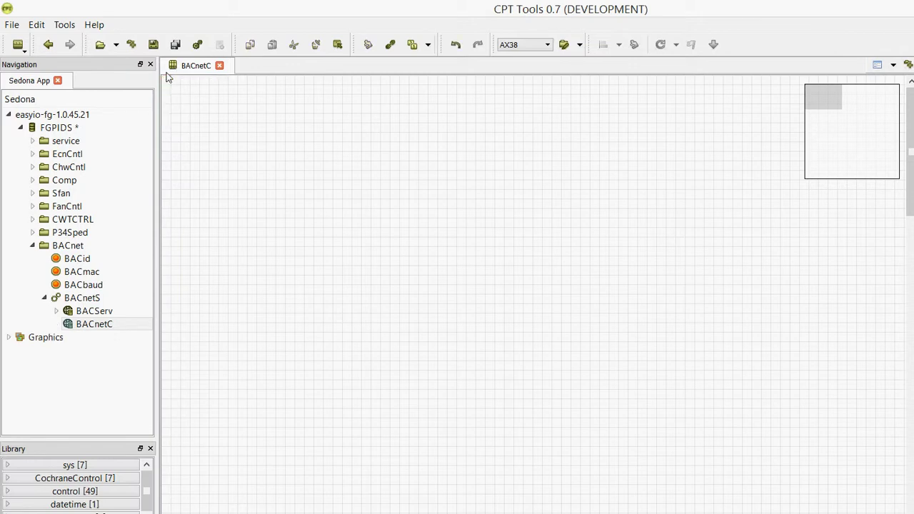
- Add a BACnetClientDevices object from the easyioFGBacnet library to the BACnetC wire sheet for MSTP device ID 4388
right_click(247, 150)
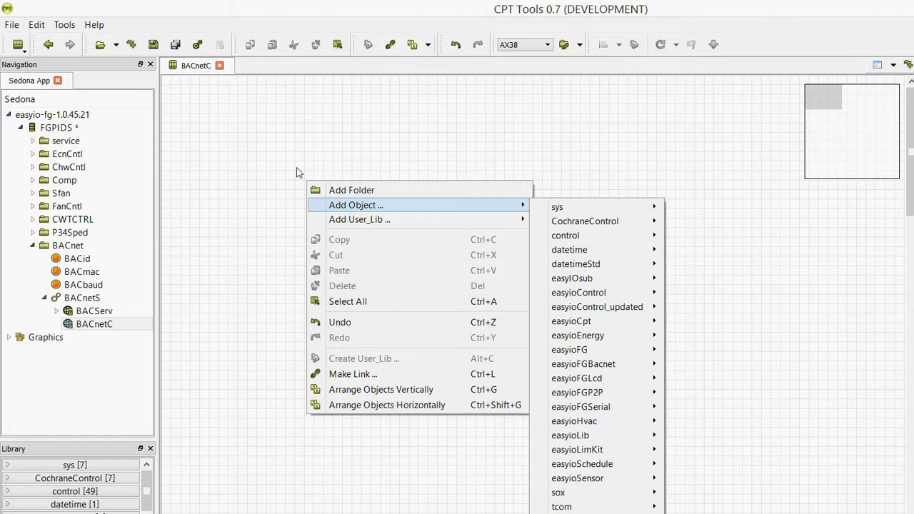
mouse_move(400, 205)
mouse_move(552, 206)
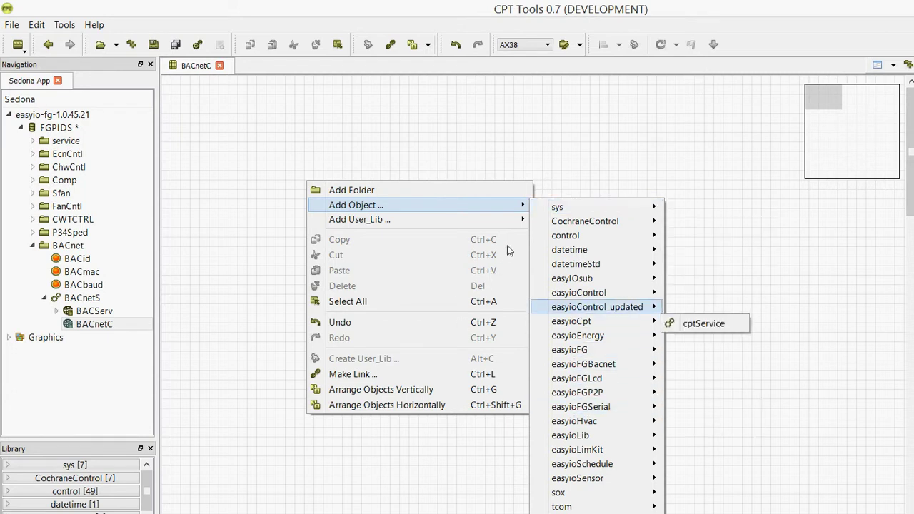
mouse_move(634, 307)
key("Down")
key("Down")
key("Down")
key("Down")
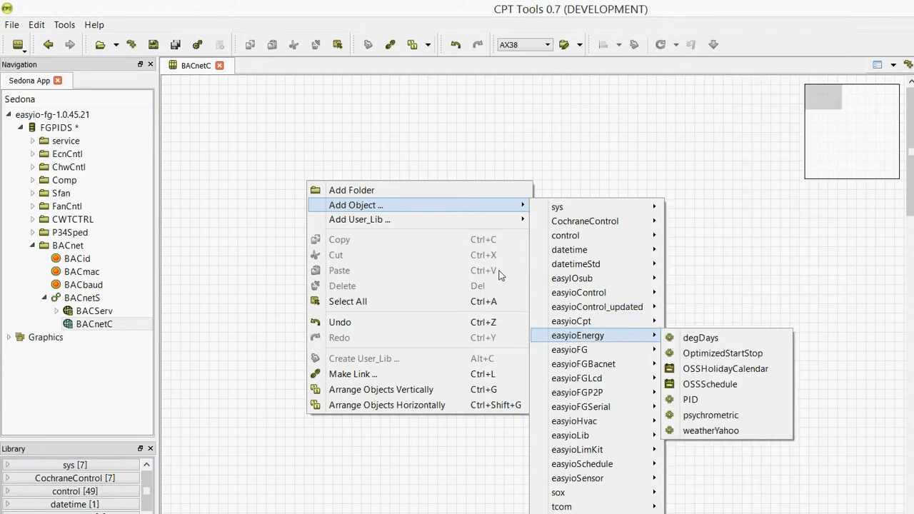
key("Right")
key("Down")
key("Down")
key("Down")
key("Down")
key("Down")
key("Down")
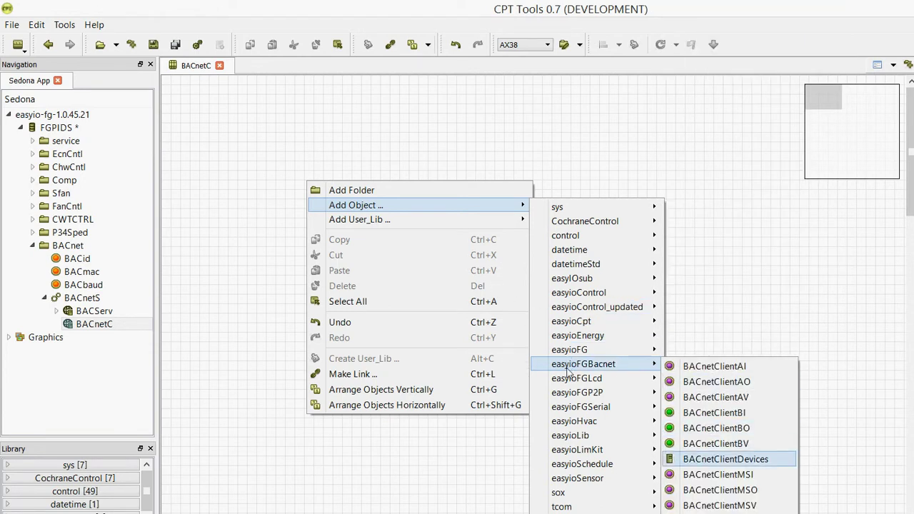
key("Return")
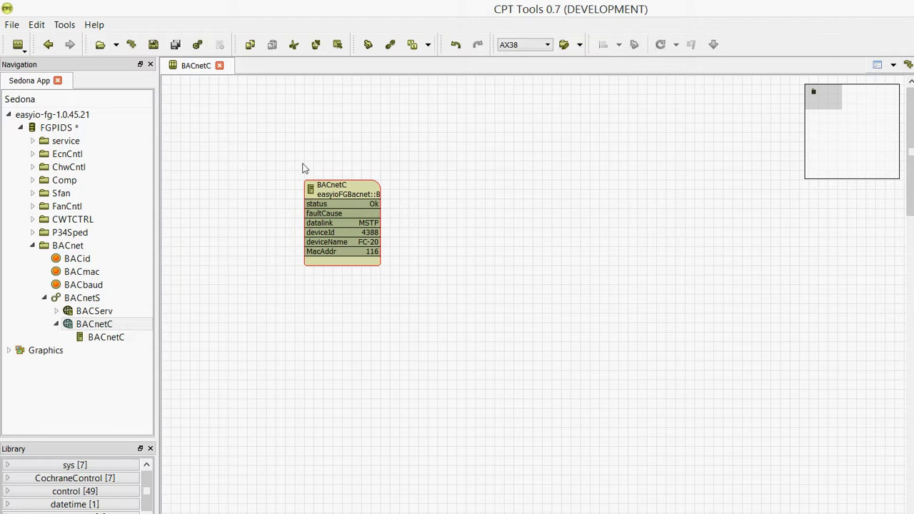
- Open the BACnetC network's device manager from BACnetS and discover the objects of the subscribed FC-20 device
left_click(95, 324)
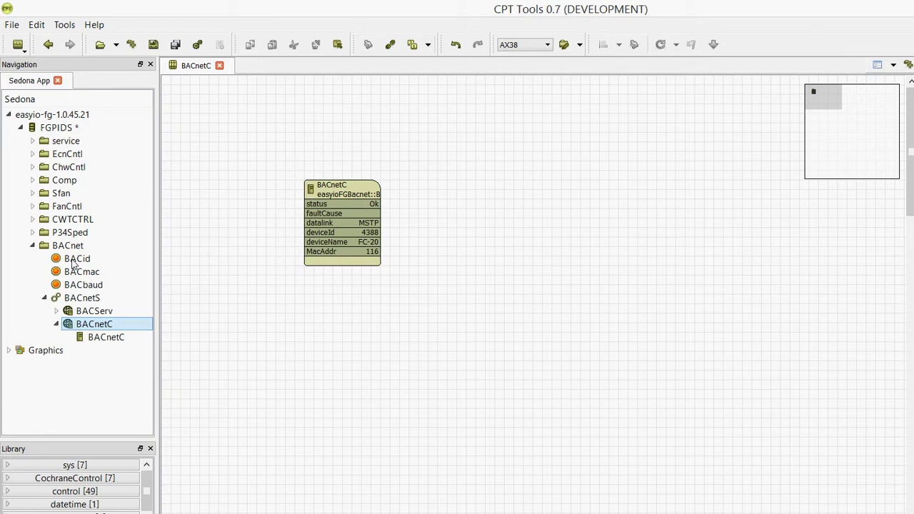
double_click(92, 298)
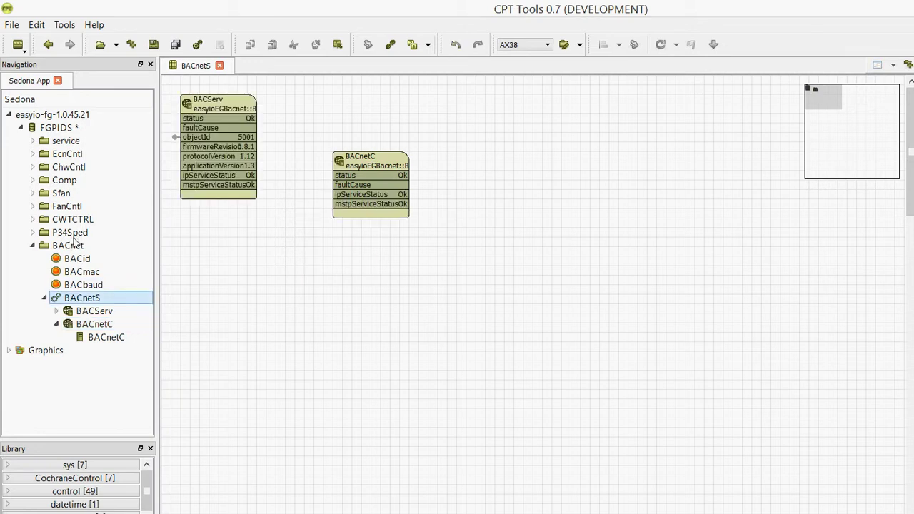
left_click(377, 177)
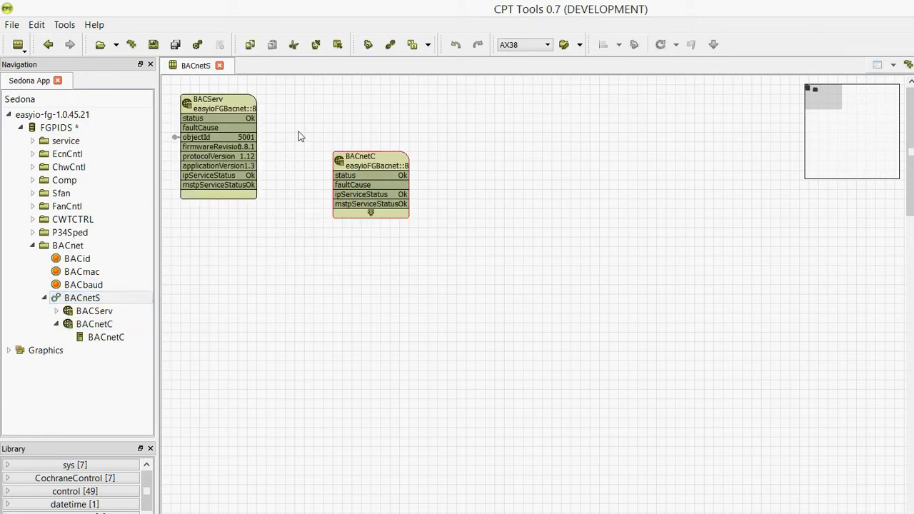
double_click(372, 166)
left_click(227, 370)
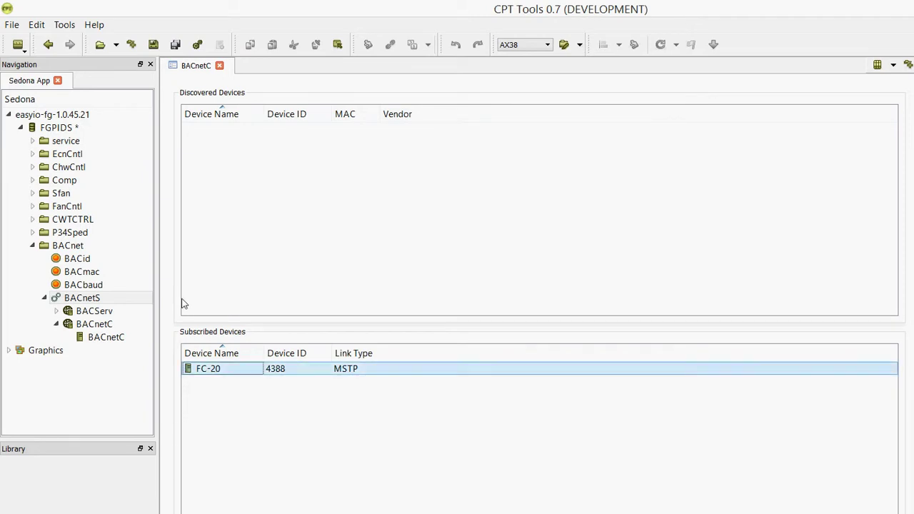
double_click(227, 370)
left_click(363, 459)
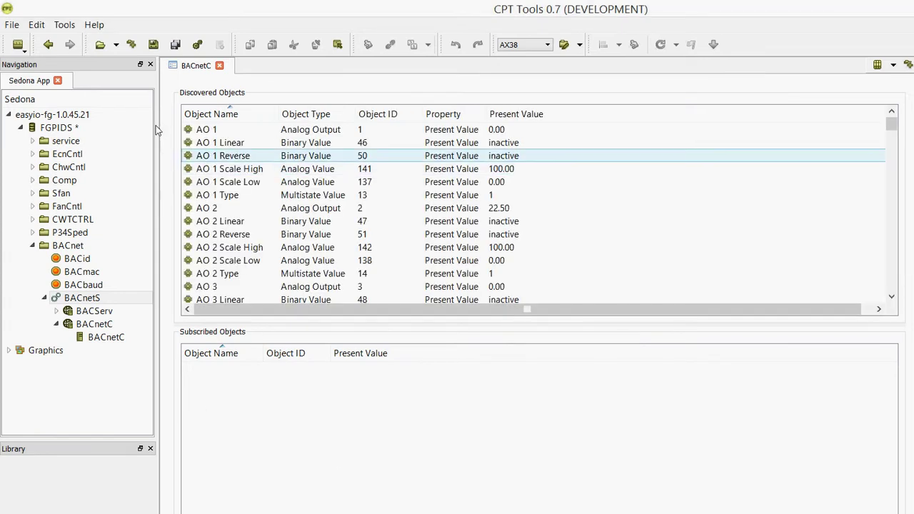
- Subscribe the discovered objects AO 1, AO 1 Scale High, AO 2 Linear, AO 2 Scale High and AO 2 Type
left_click(202, 130)
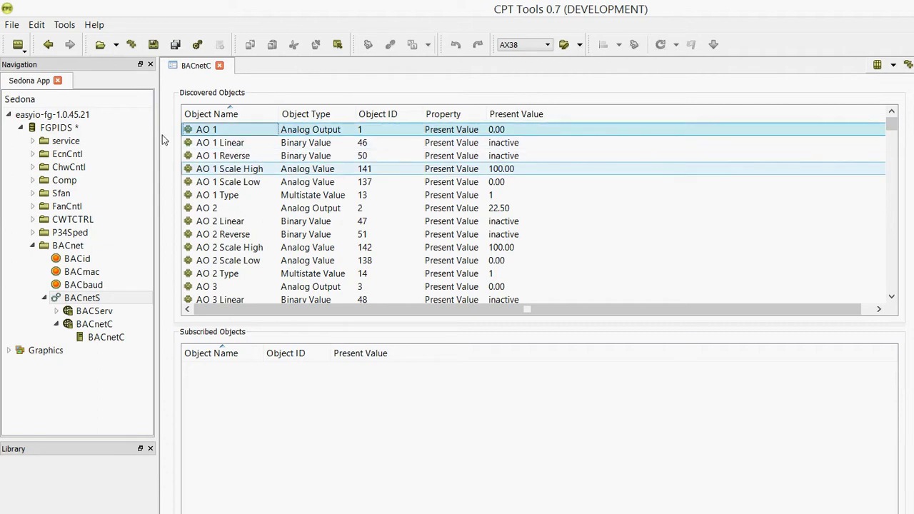
left_click(194, 168, "ctrl")
left_click(197, 221, "ctrl")
left_click(197, 247, "ctrl")
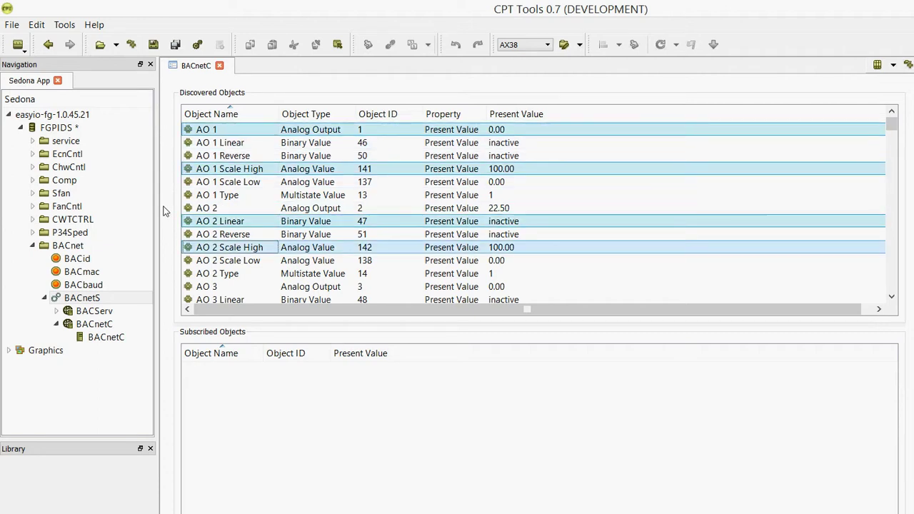
left_click(200, 274, "ctrl")
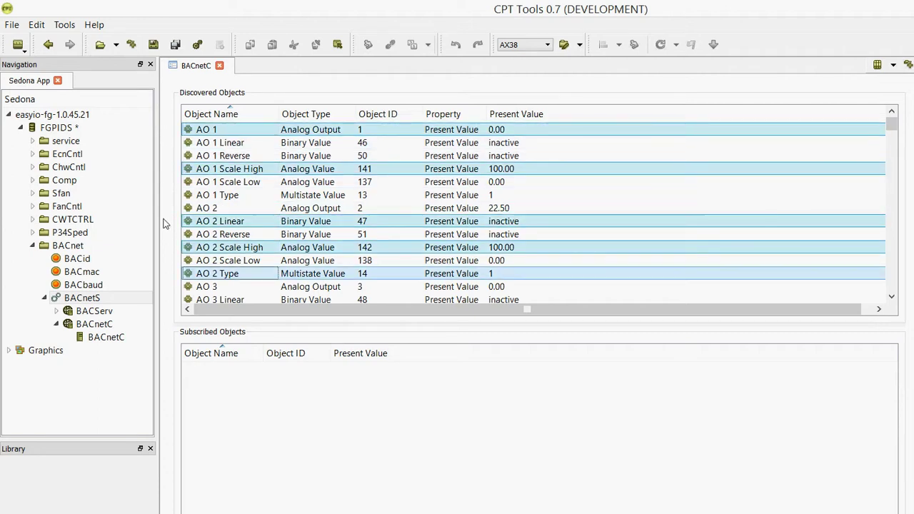
left_click(502, 462)
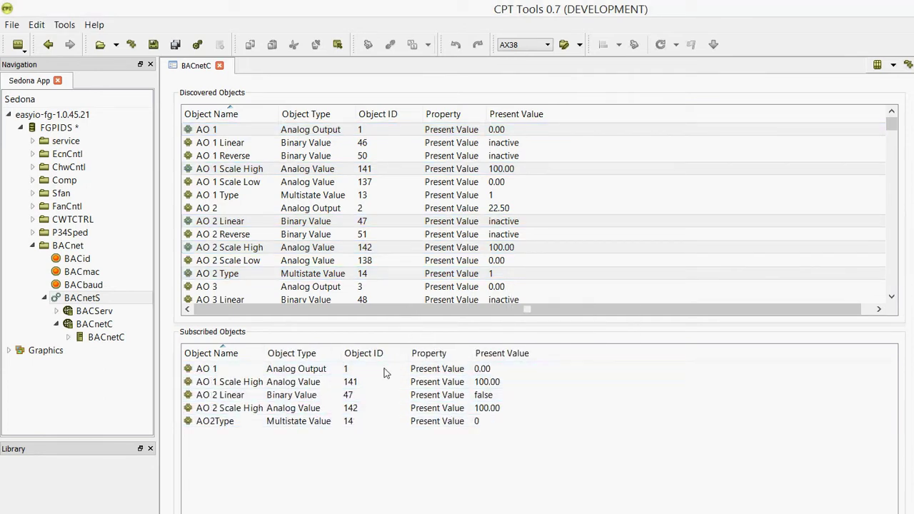
- Expand the BACnetC device in the navigation tree and switch the BACnetC network back to its wire sheet
key("Up")
key("Right")
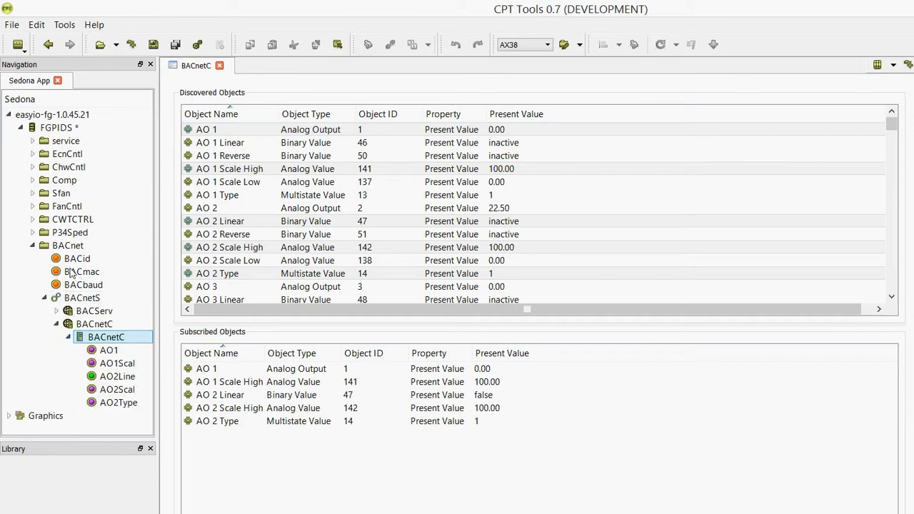
left_click(893, 65)
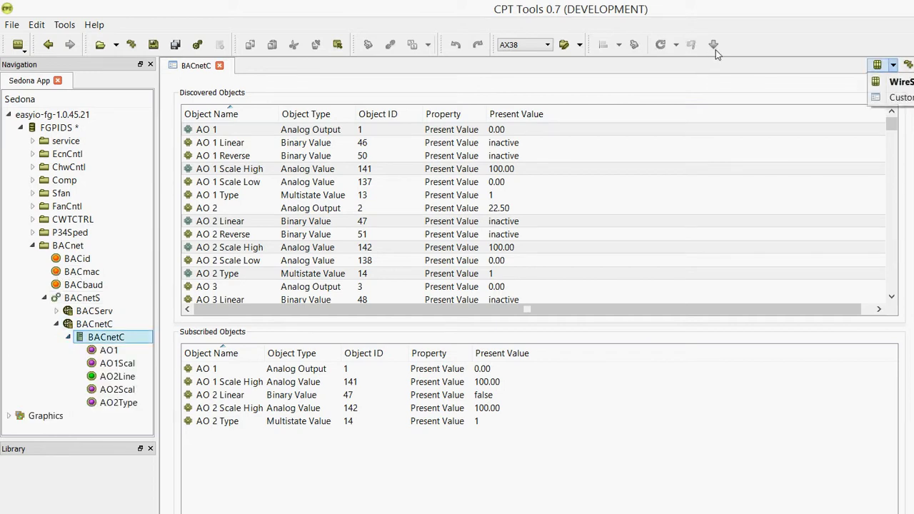
key("Up")
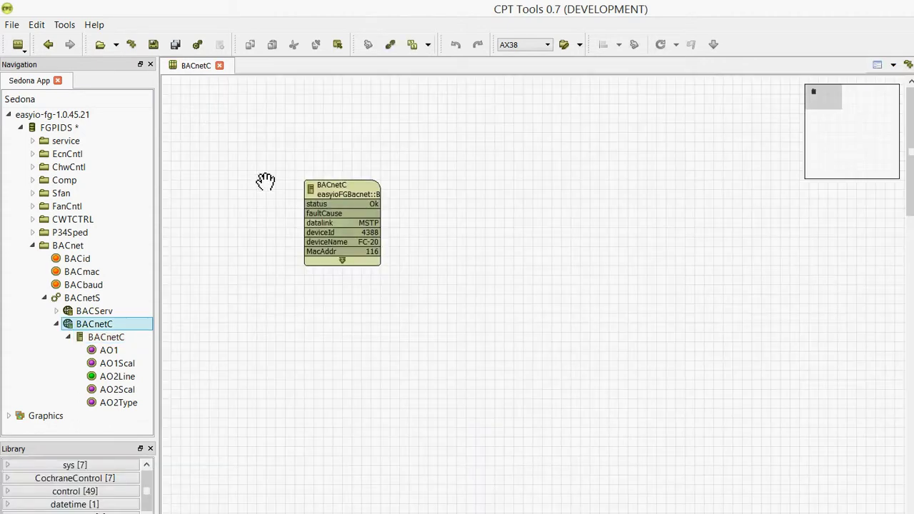
- Open the BACnetC device's wire sheet and arrange its subscribed point objects vertically
key("Down")
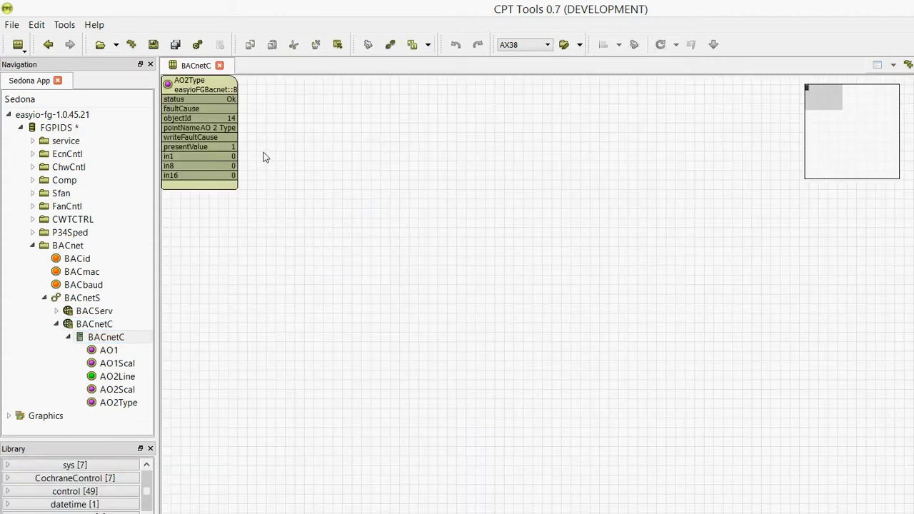
right_click(263, 156)
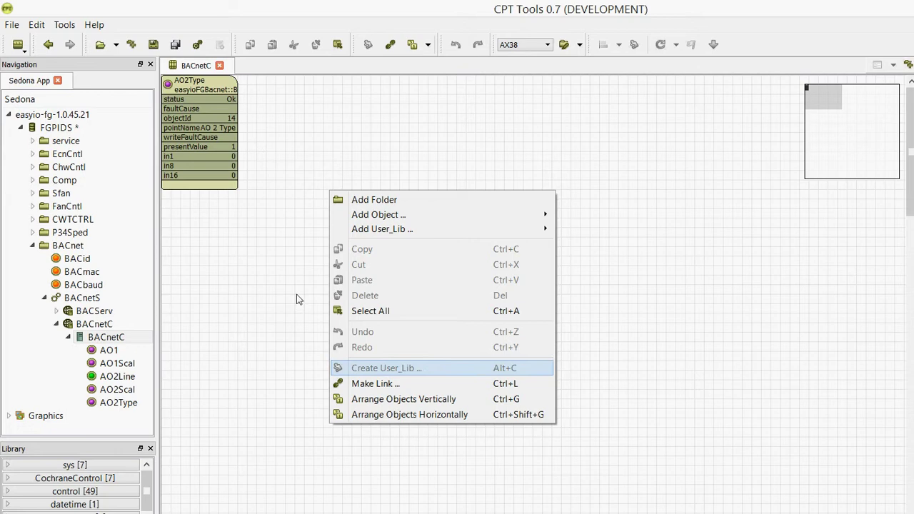
left_click(296, 323)
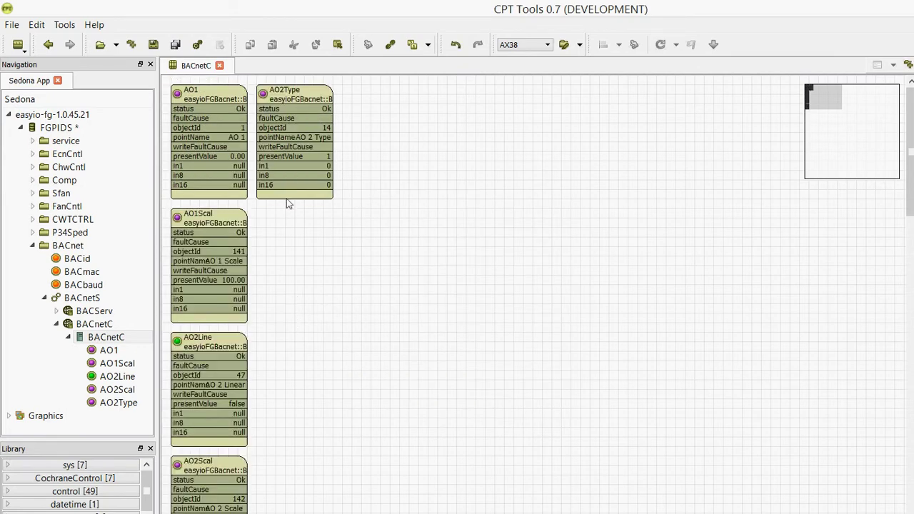
left_click(264, 120)
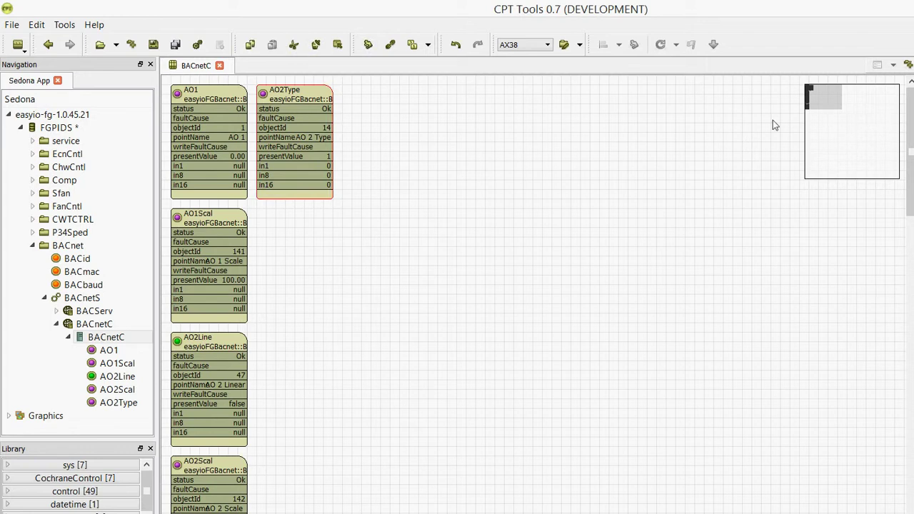
- Save the FC-20 BACnetC device from the network's wire sheet as a user library named FC20116ID in the Default category
left_click(43, 44)
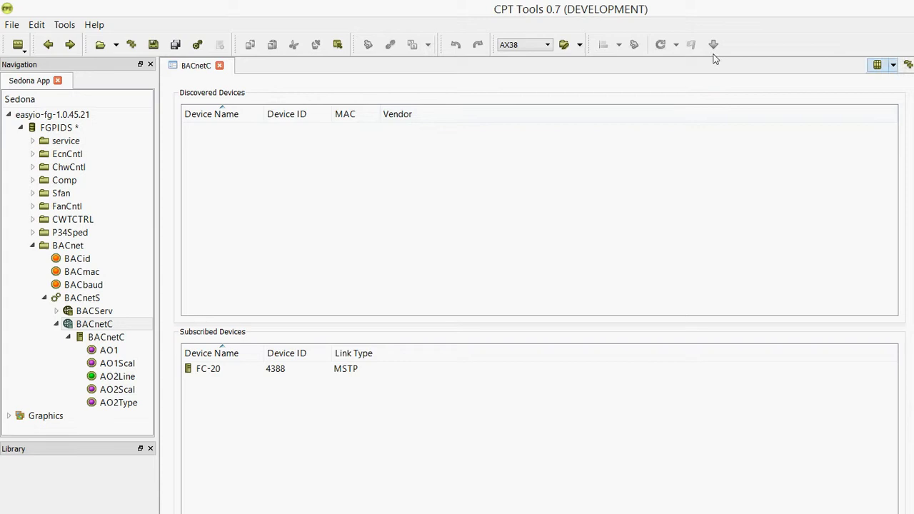
left_click(893, 66)
left_click(893, 82)
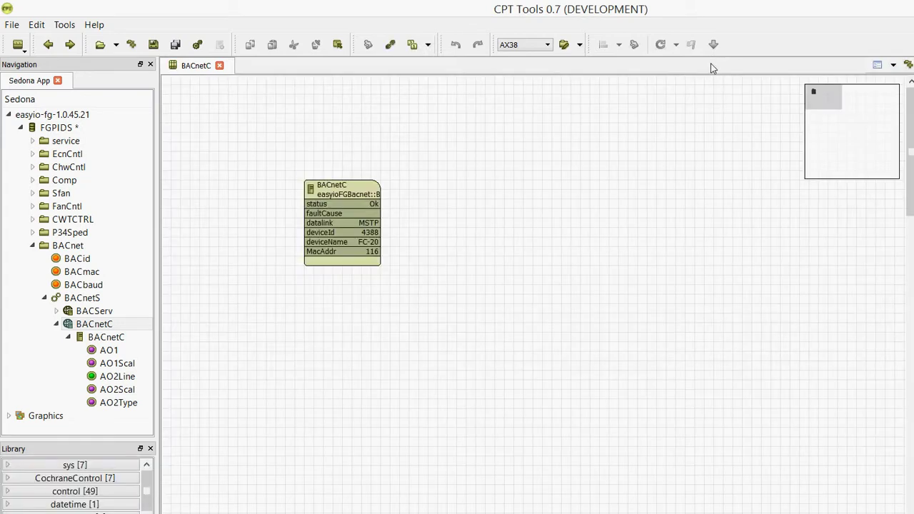
left_click(348, 187)
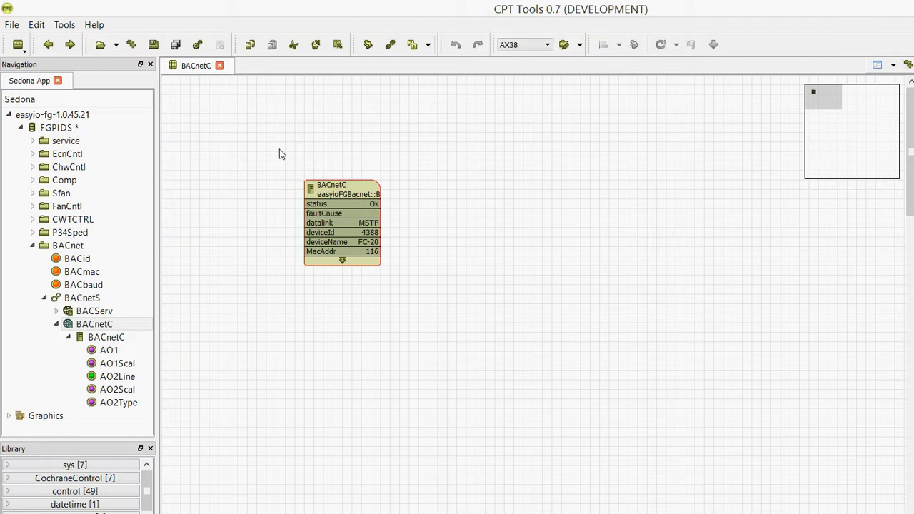
right_click(348, 187)
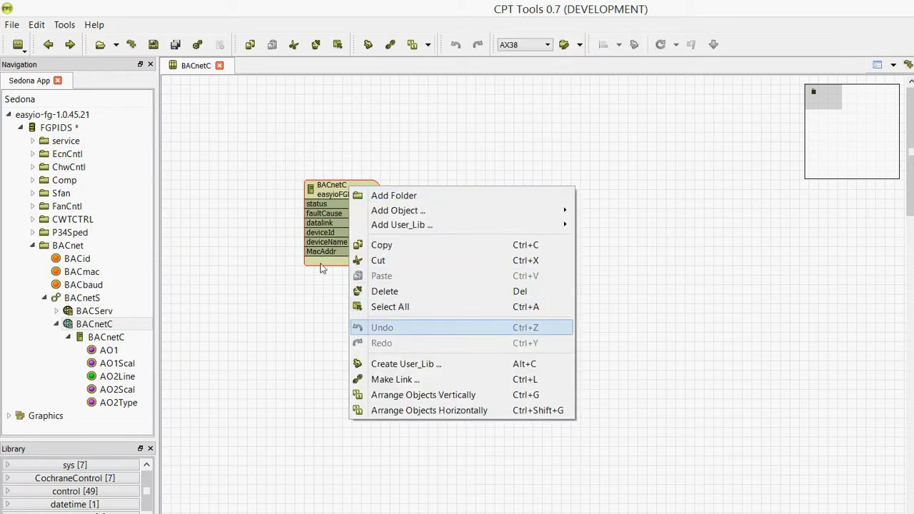
left_click(400, 361)
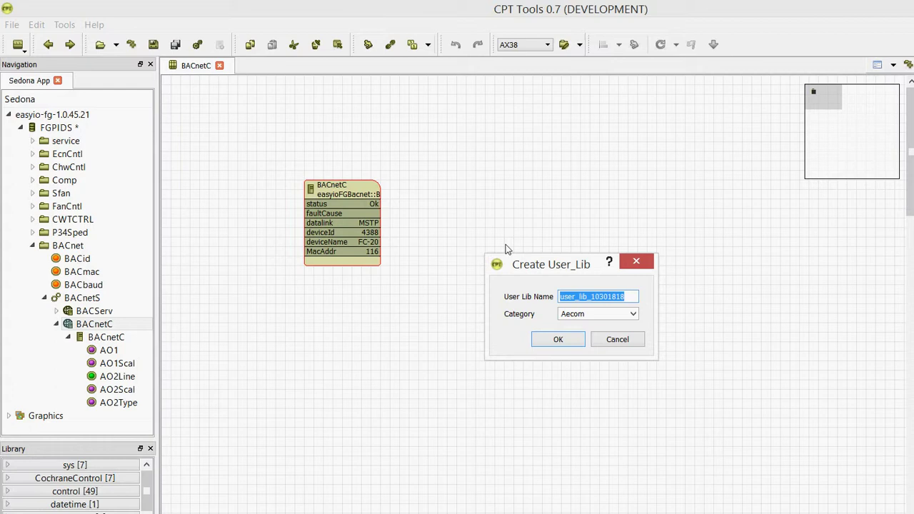
type("FC20116ID")
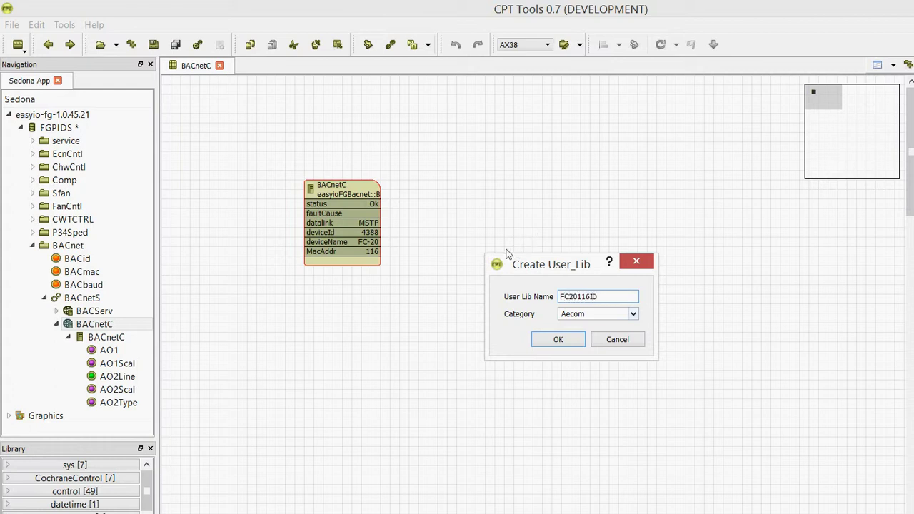
left_click(633, 314)
key("Return")
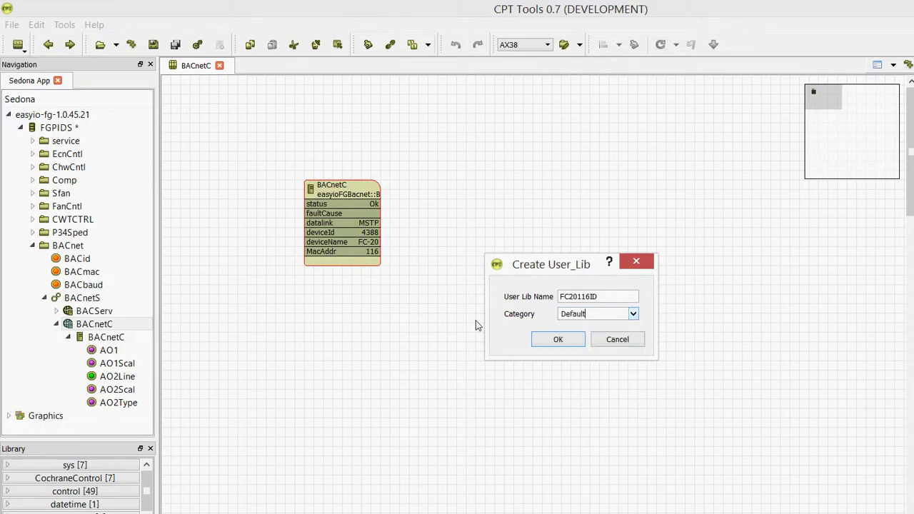
key("Return")
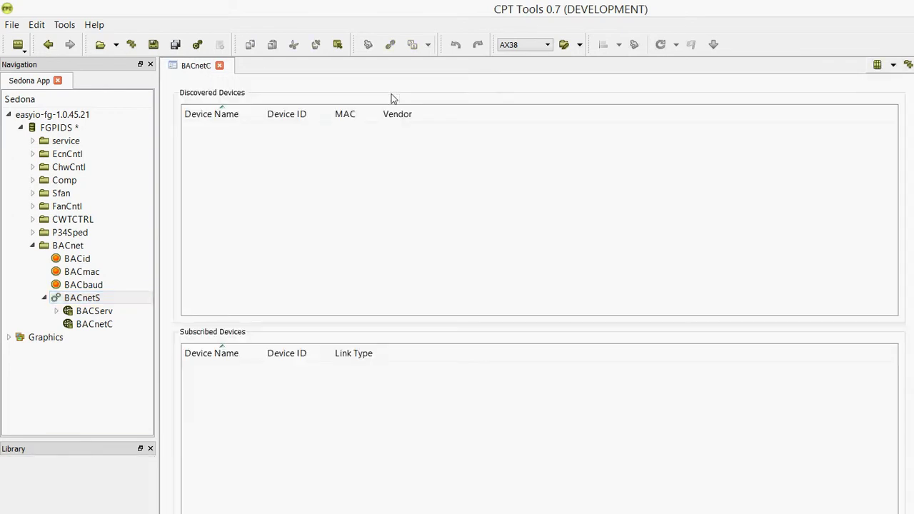
- Switch the empty BACnetC network from its device manager to the wire sheet view
left_click(72, 246)
left_click(892, 65)
left_click(899, 81)
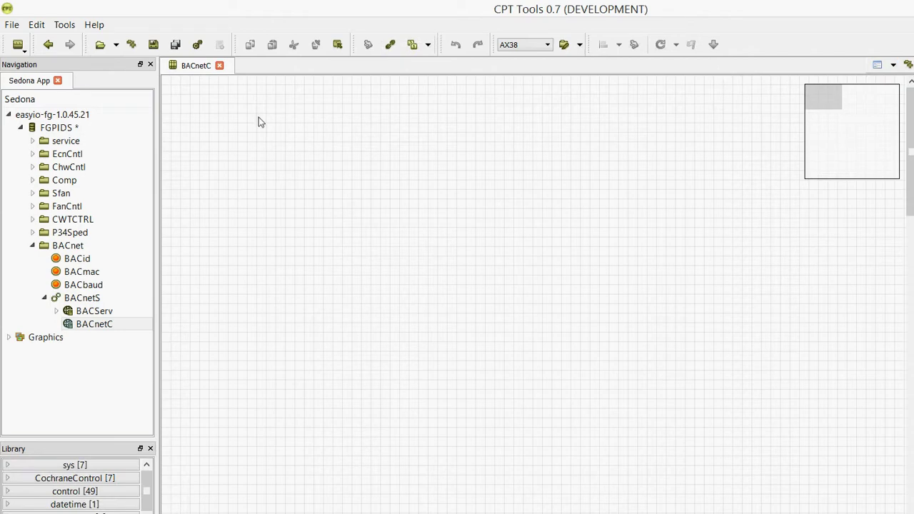
- Add a BACnetClientDevices object from the easyioFGBacnet library for MSTP device ID 4388 to the wire sheet, and delete it again
right_click(324, 146)
mouse_move(371, 170)
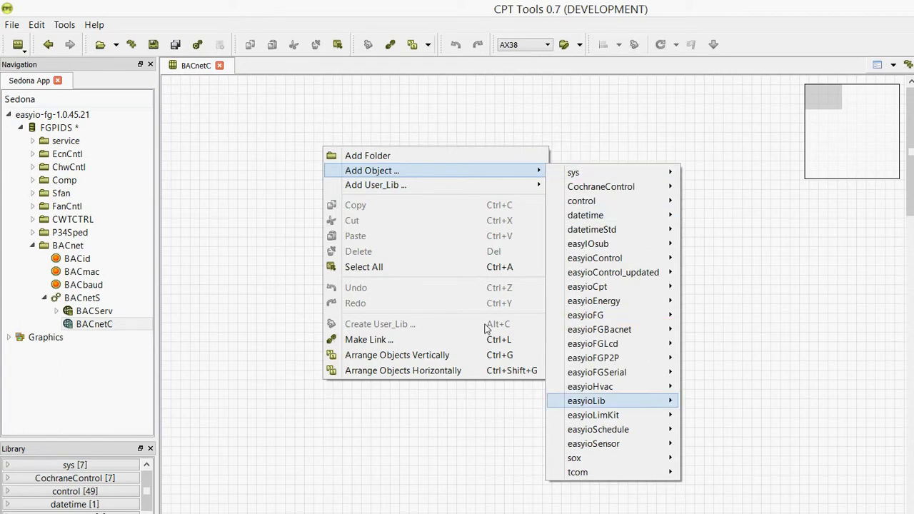
mouse_move(635, 329)
key("Right")
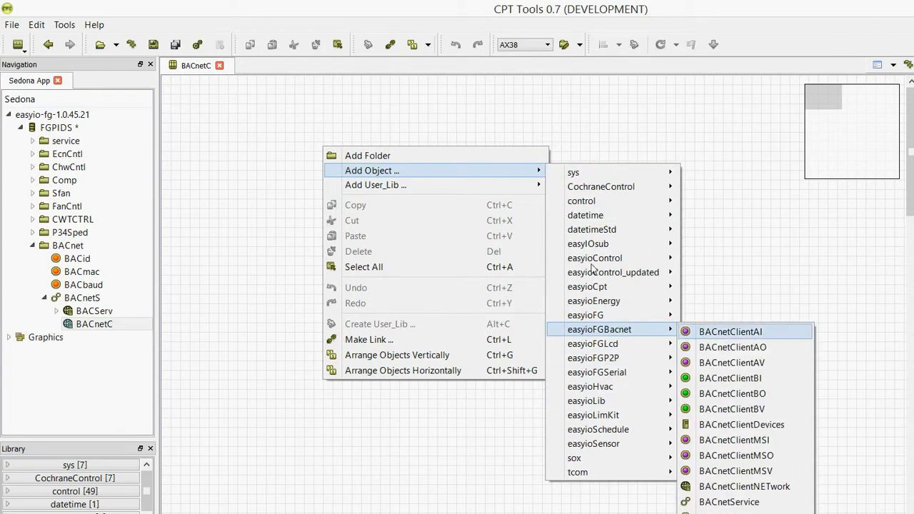
key("Down")
key("Down")
key("Down")
key("Down")
key("Down")
key("Down")
key("Down")
key("Down")
key("Down")
key("Up")
key("Up")
key("Up")
key("Return")
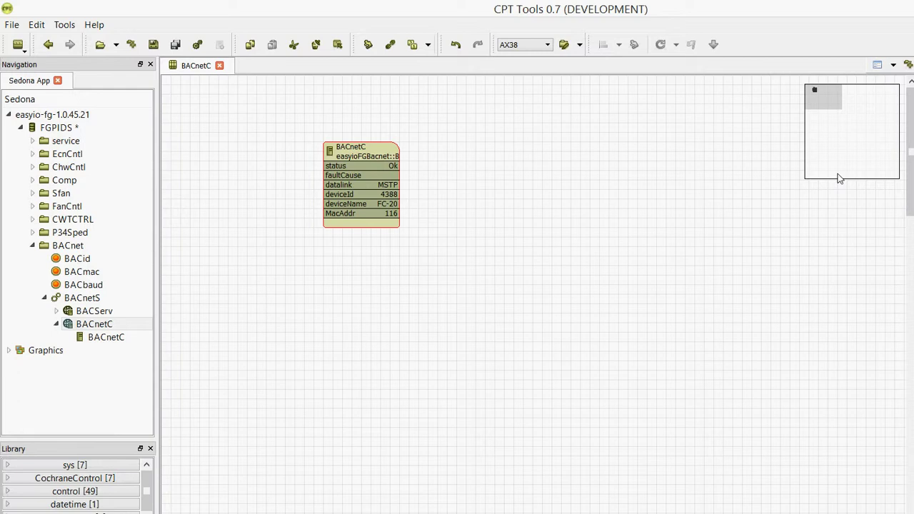
key("Delete")
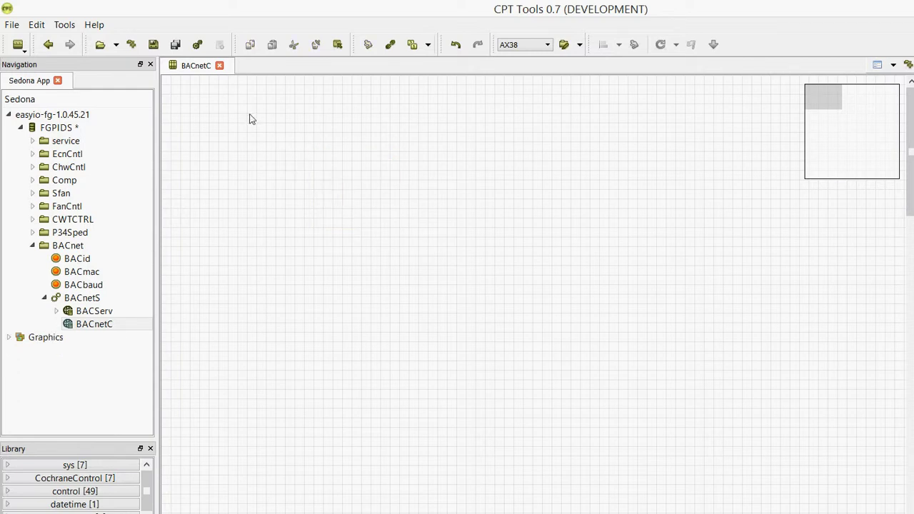
- Add the FC20116ID user library from the Default category to the BACnetC wire sheet and open the inserted device's wire sheet
right_click(250, 115)
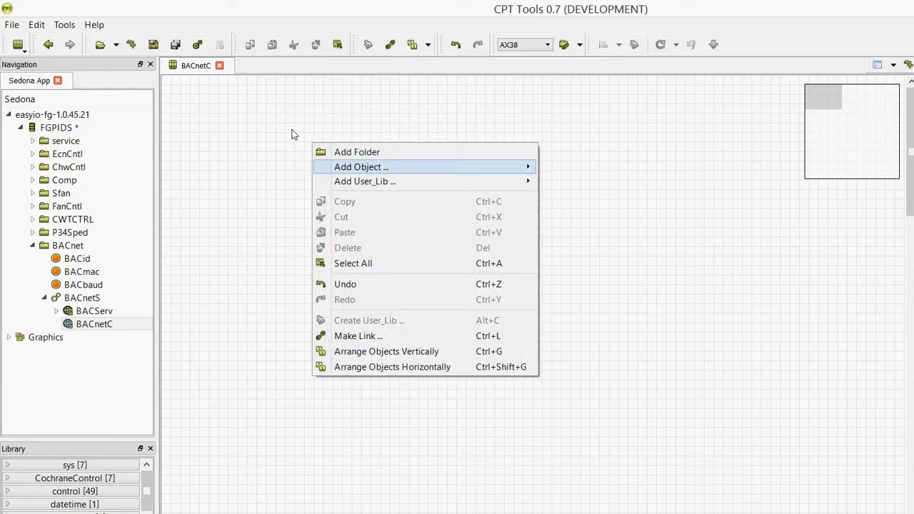
mouse_move(410, 181)
key("Right")
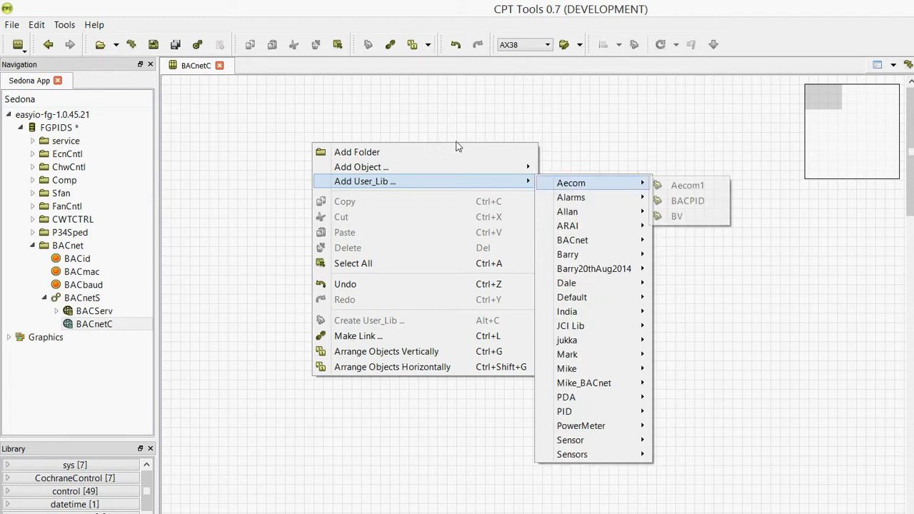
key("Down")
key("Down")
key("Down")
key("Down")
key("Down")
key("Up")
key("Up")
key("Up")
key("Down")
key("Down")
key("Down")
key("Down")
key("Down")
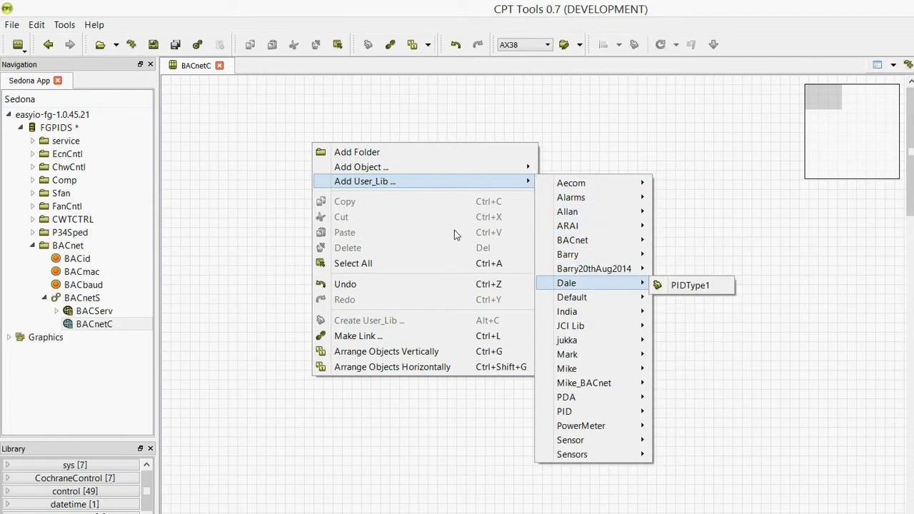
key("Down")
key("Right")
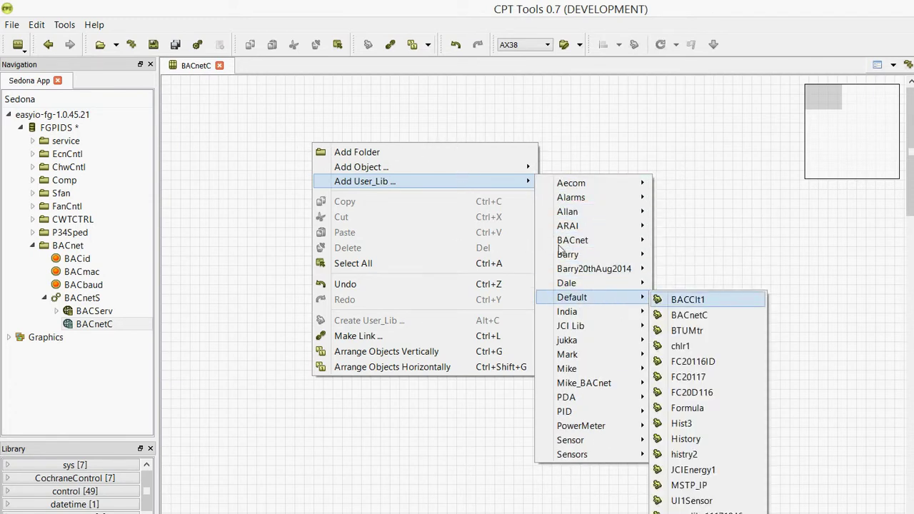
key("Down")
key("Down")
key("Down")
key("Down")
key("Down")
key("Down")
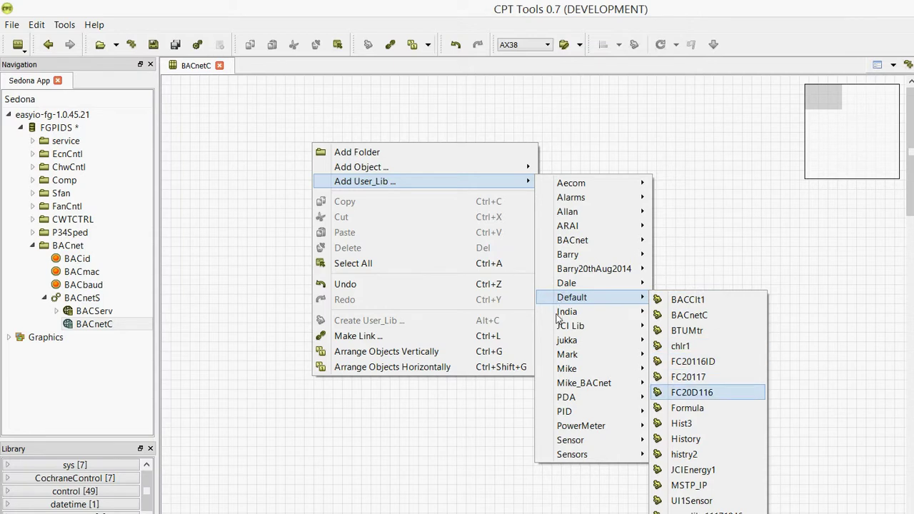
key("Up")
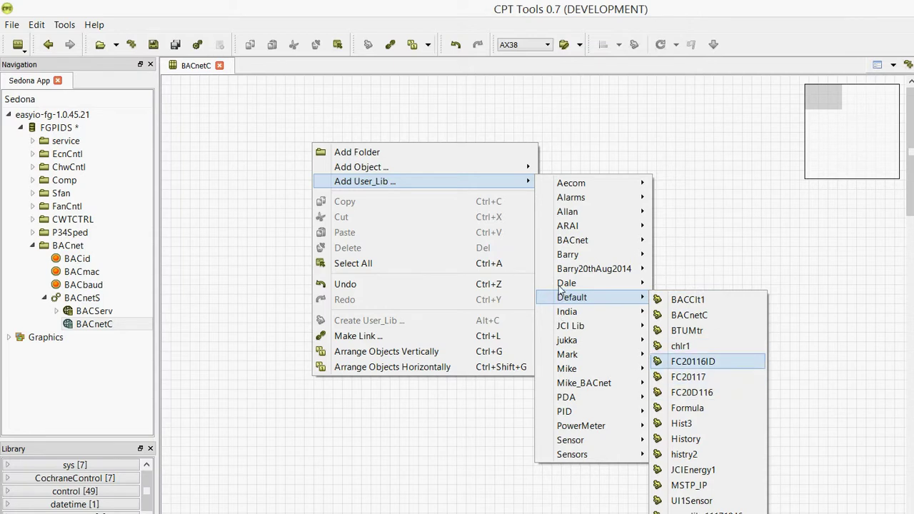
key("Return")
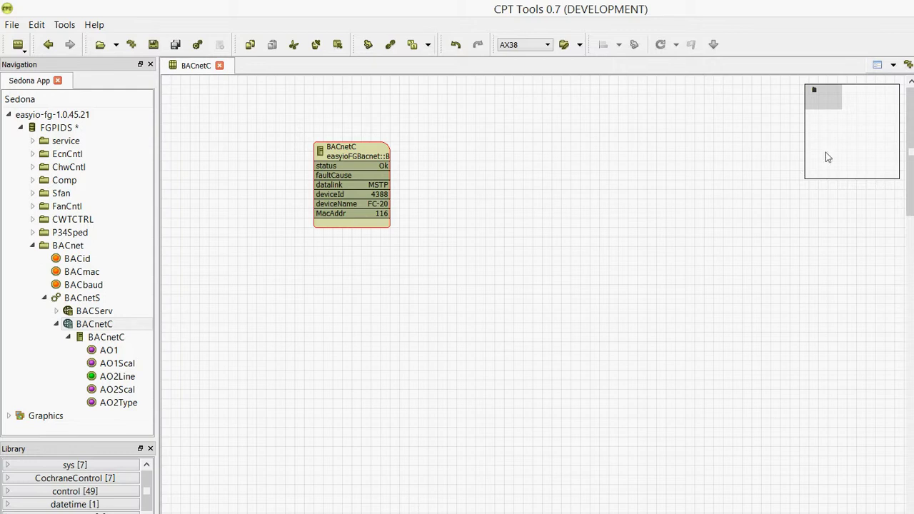
double_click(318, 147)
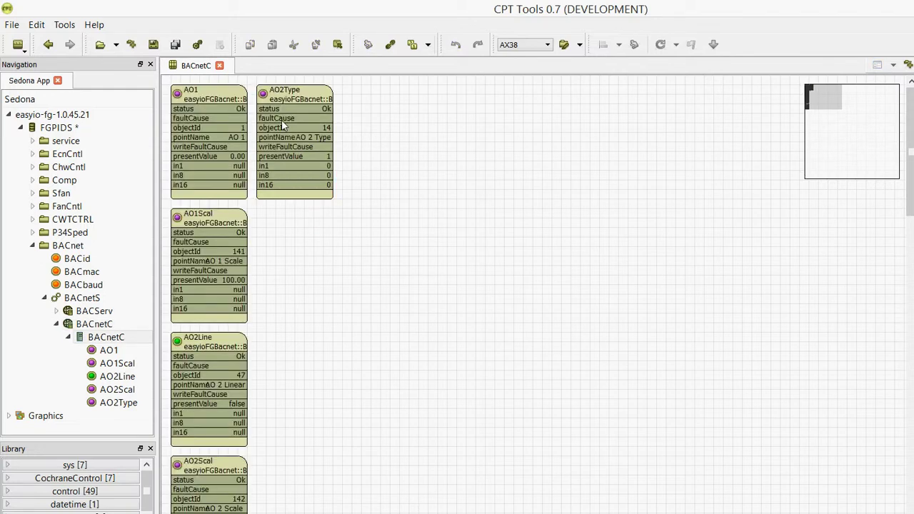